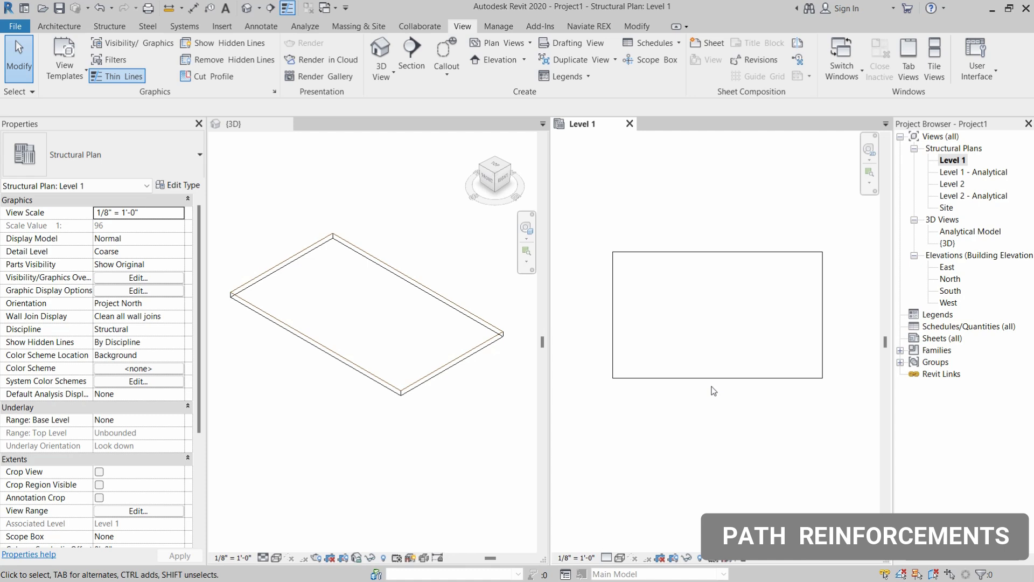
Start the Path reinforcement command from the Structure tab's Reinforcement panel.
{"action": "left_click", "coordinate": [109, 26]}
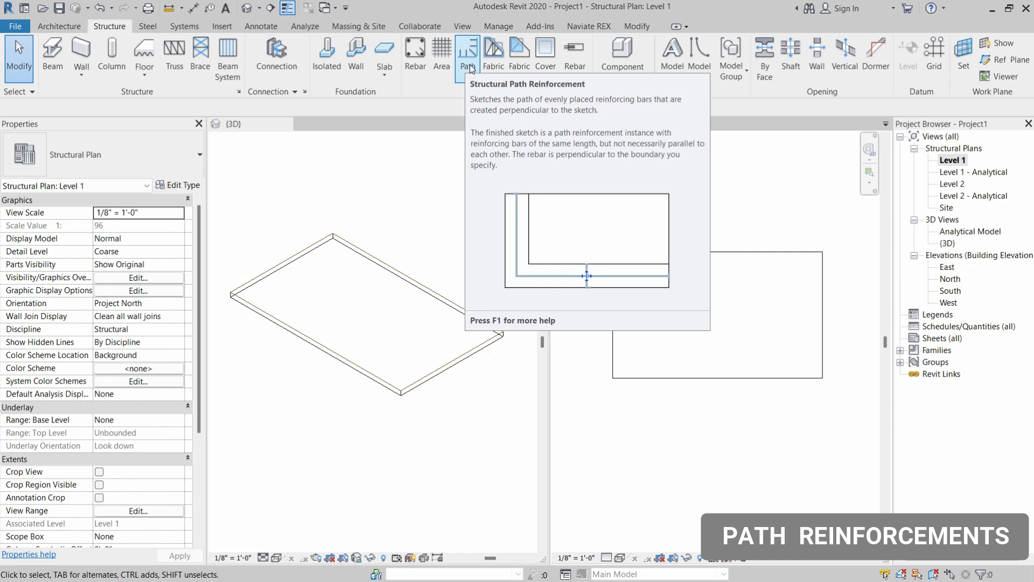
{"action": "left_click", "coordinate": [469, 54]}
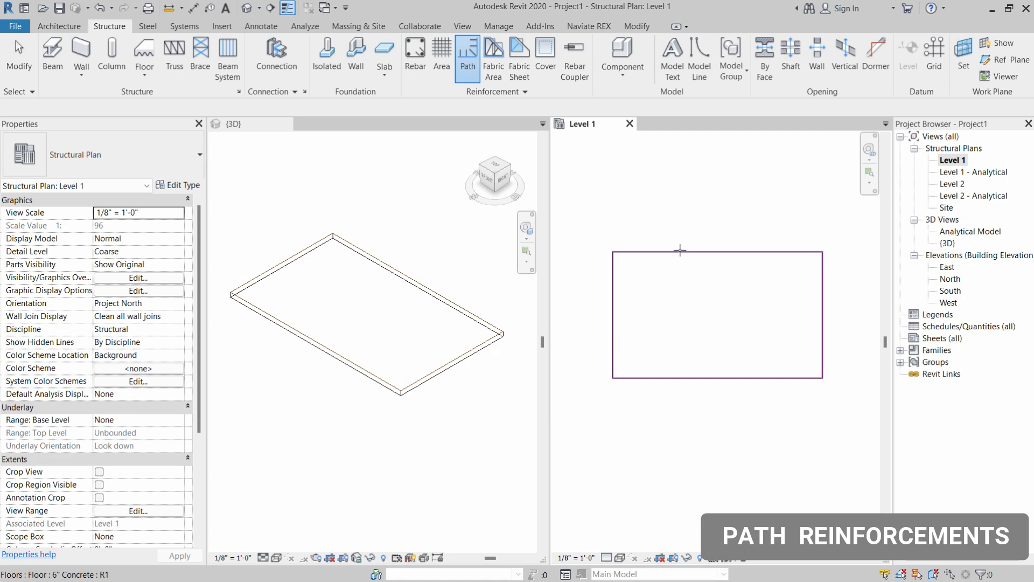
Pick the 6" concrete floor as the path host and dismiss the Rebar Shape definitions notice.
{"action": "left_click", "coordinate": [679, 251]}
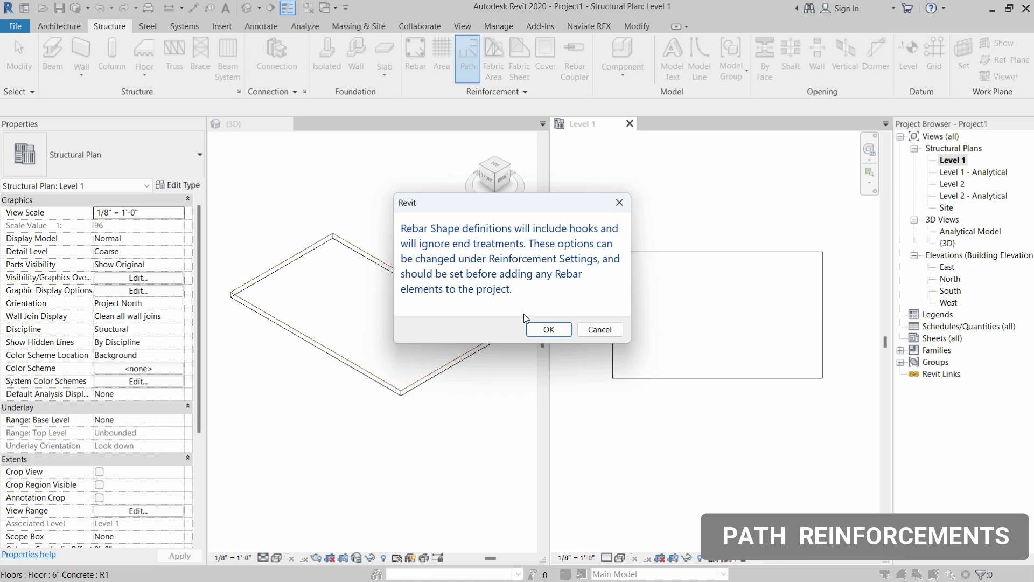
{"action": "left_click", "coordinate": [552, 330]}
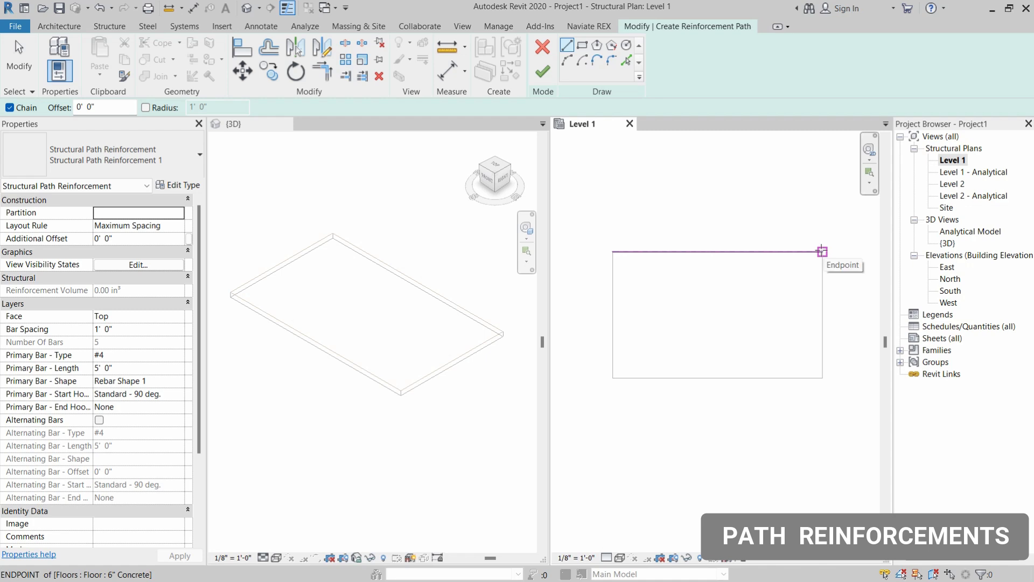
Sketch the path from the top-right corner along the top, left and bottom edges to the bottom-right.
{"action": "left_click", "coordinate": [822, 252]}
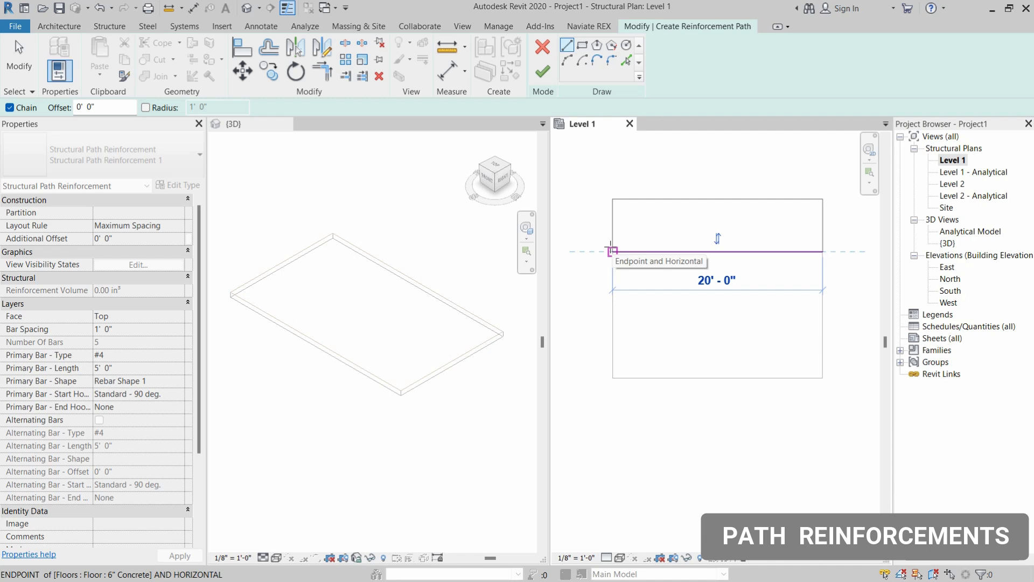
{"action": "left_click", "coordinate": [612, 250]}
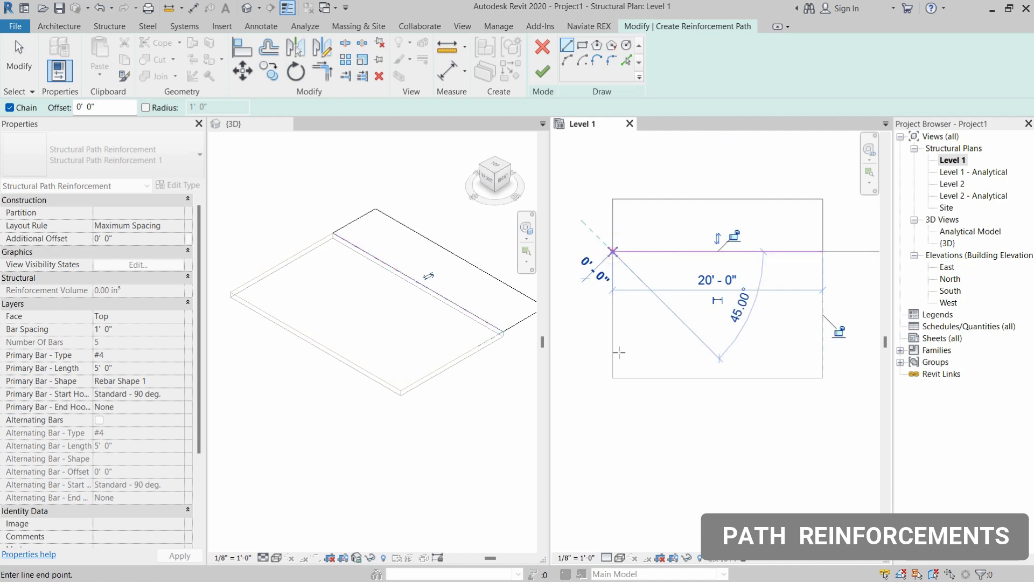
{"action": "left_click", "coordinate": [612, 377]}
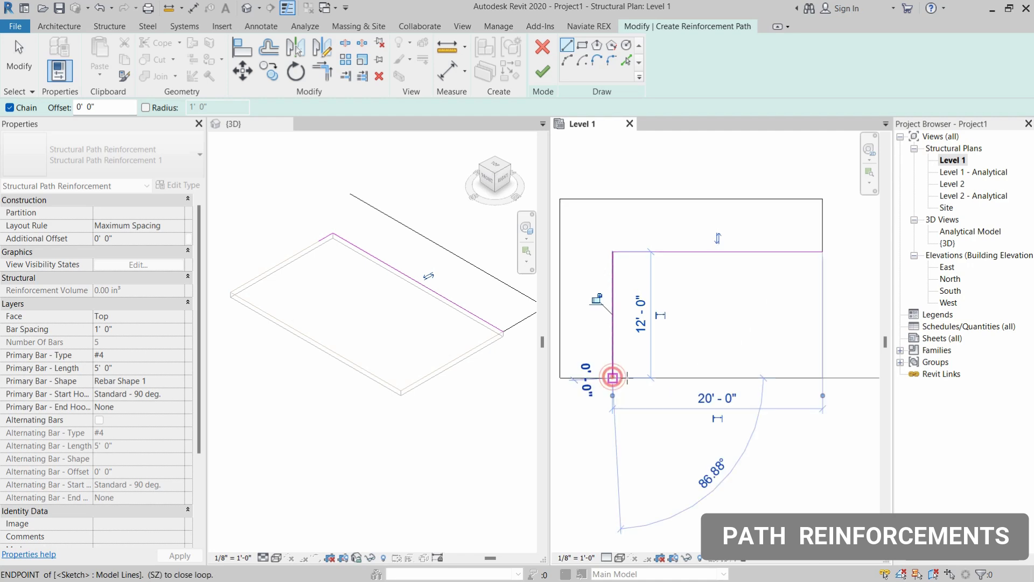
{"action": "left_click", "coordinate": [823, 377]}
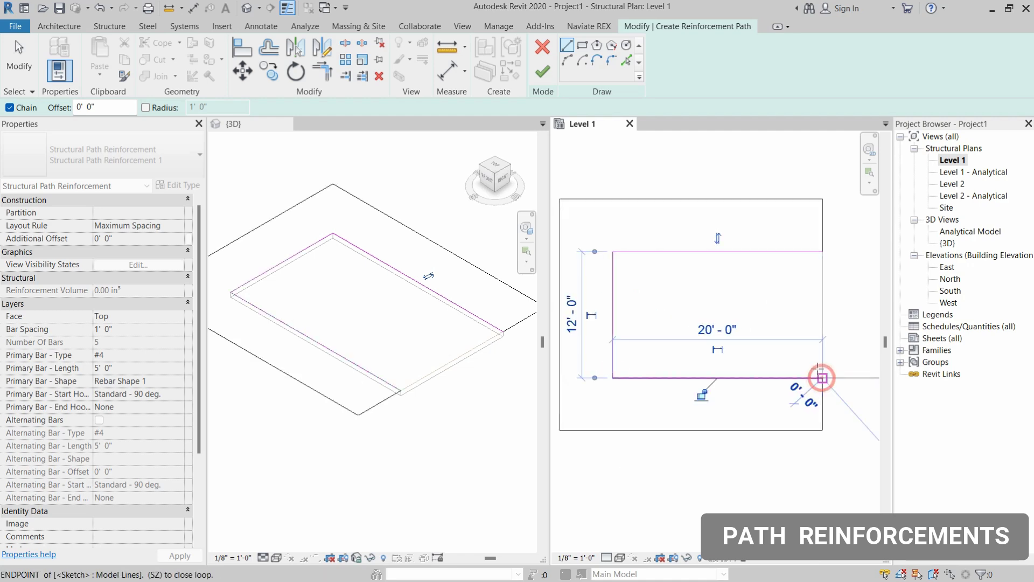
{"action": "key", "text": "Escape"}
{"action": "key", "text": "Escape"}
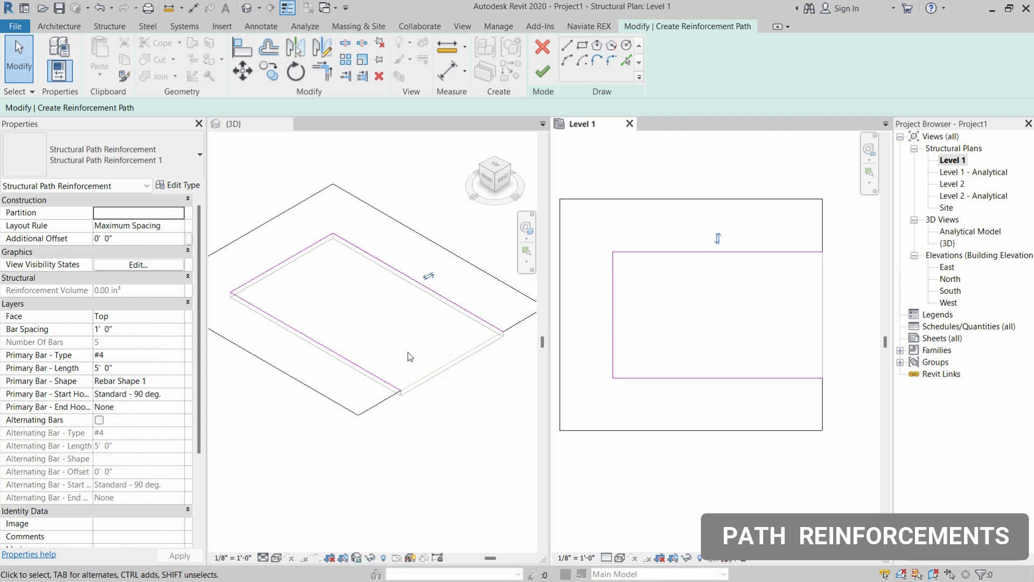
Flip the path so its bars point inward onto the slab, then review its properties.
{"action": "left_click", "coordinate": [719, 241]}
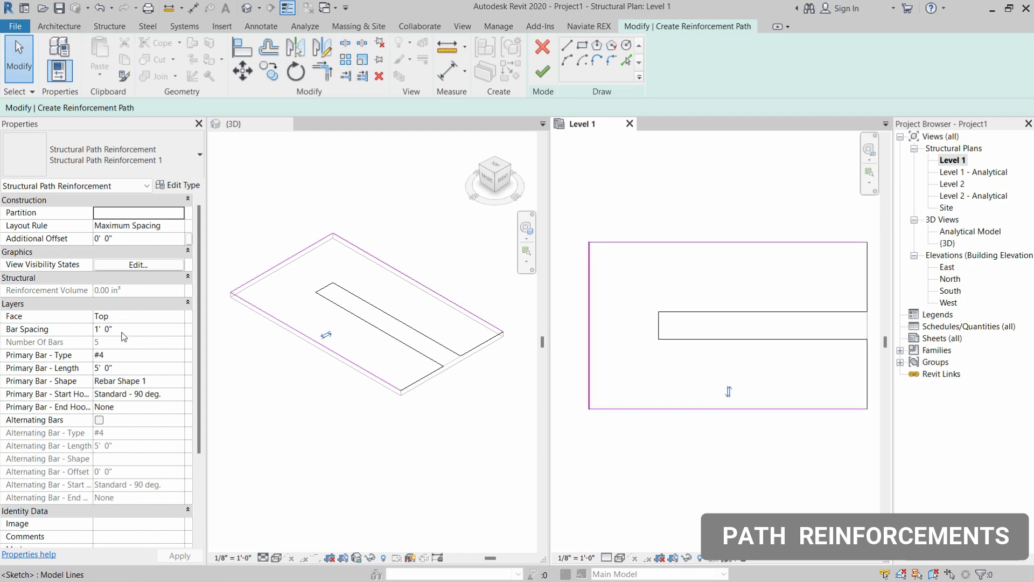
{"action": "scroll", "coordinate": [121, 358], "scroll_direction": "down", "scroll_amount": 2}
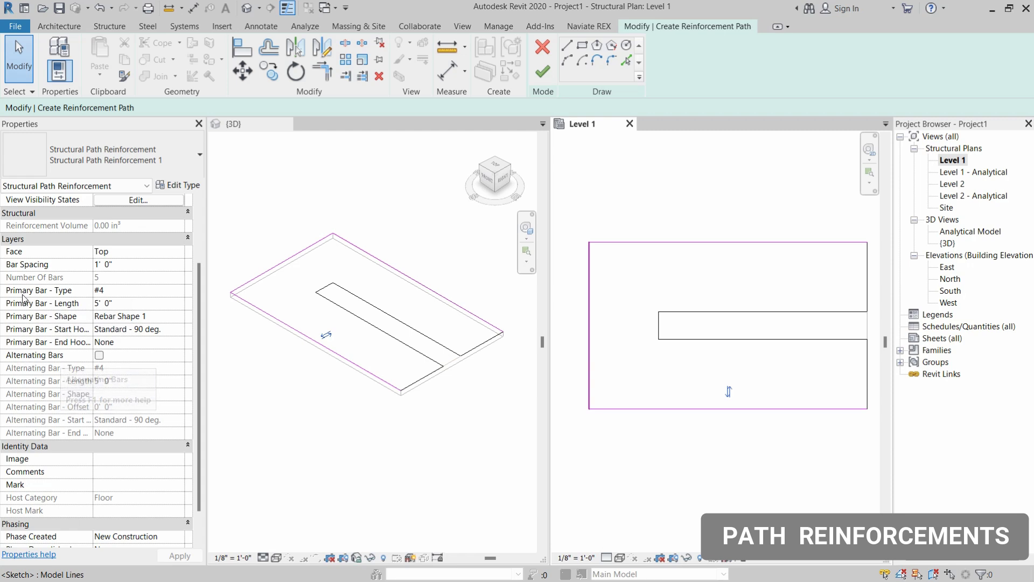
Set the primary bars to #3 with a length of 4' 0".
{"action": "left_click", "coordinate": [182, 294]}
{"action": "left_click", "coordinate": [179, 292]}
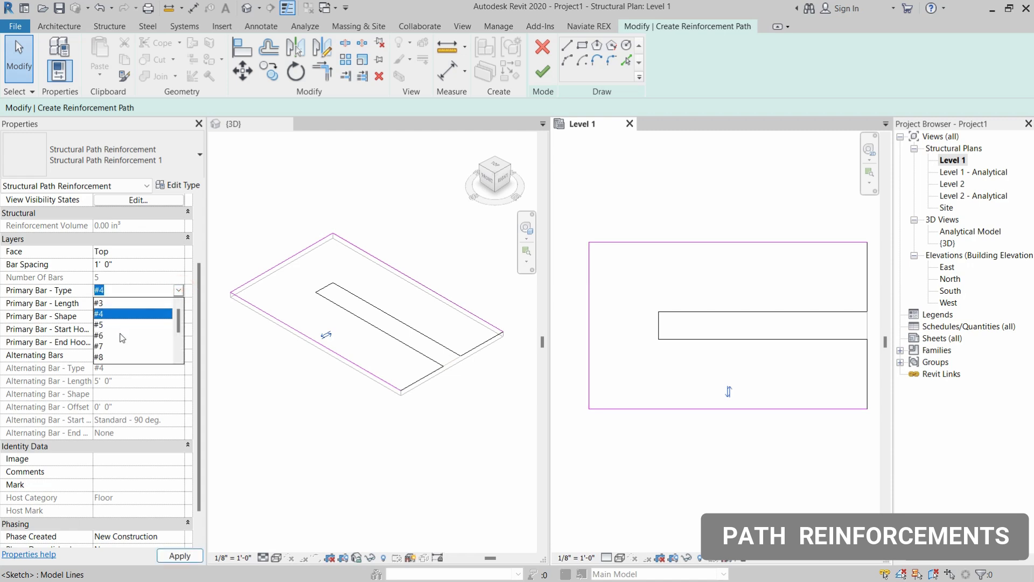
{"action": "left_click", "coordinate": [178, 292]}
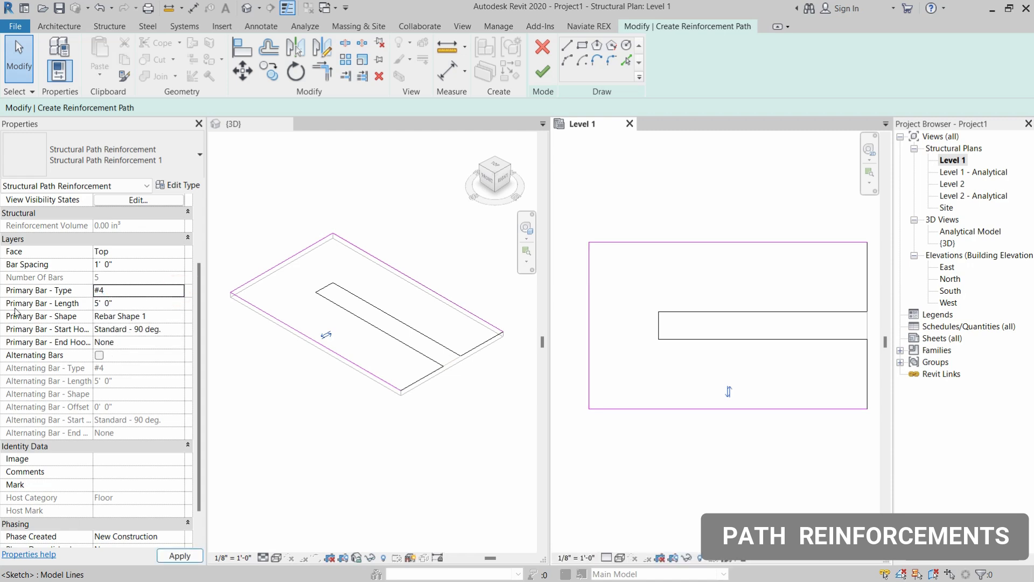
{"action": "left_click", "coordinate": [124, 302]}
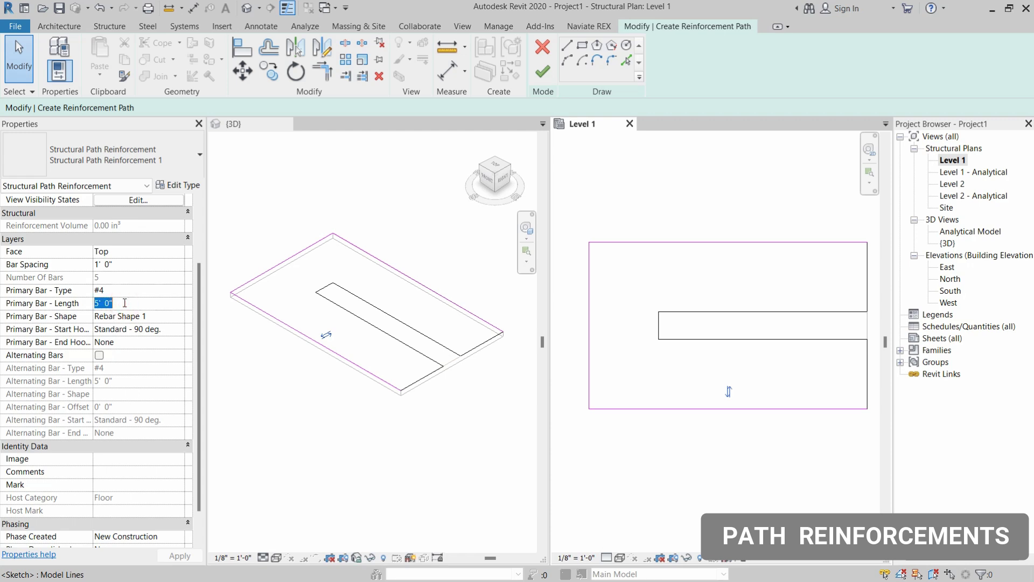
{"action": "type", "text": "4"}
{"action": "left_click", "coordinate": [179, 291]}
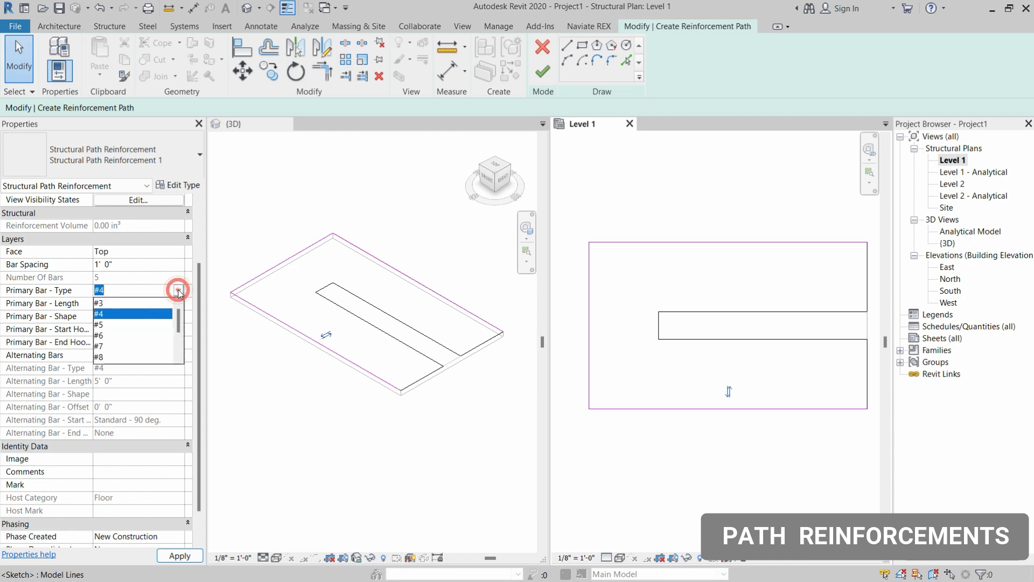
{"action": "left_click", "coordinate": [111, 303]}
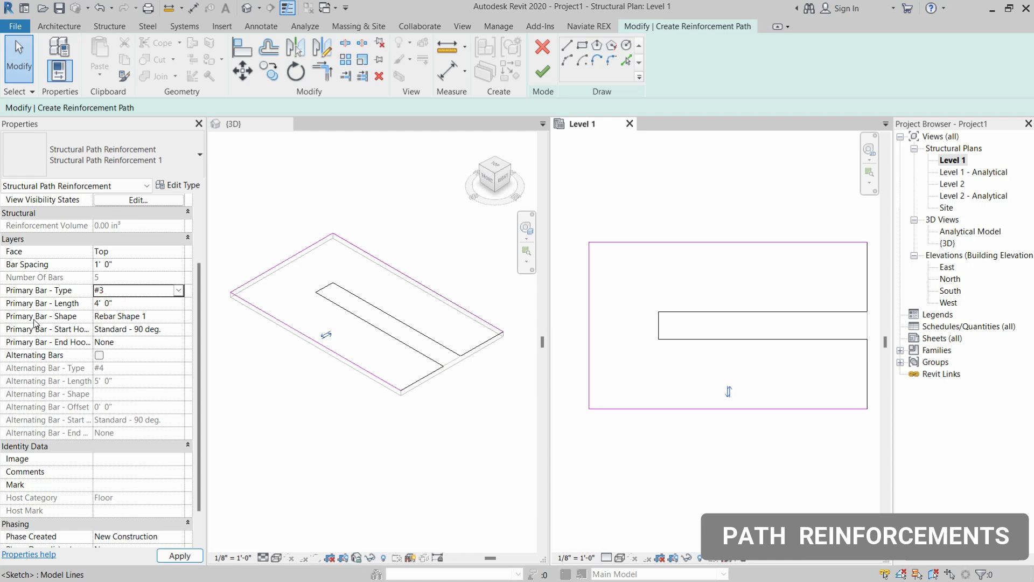
Keep Rebar Shape 1 and no end hook for the primary bars.
{"action": "left_click", "coordinate": [179, 318]}
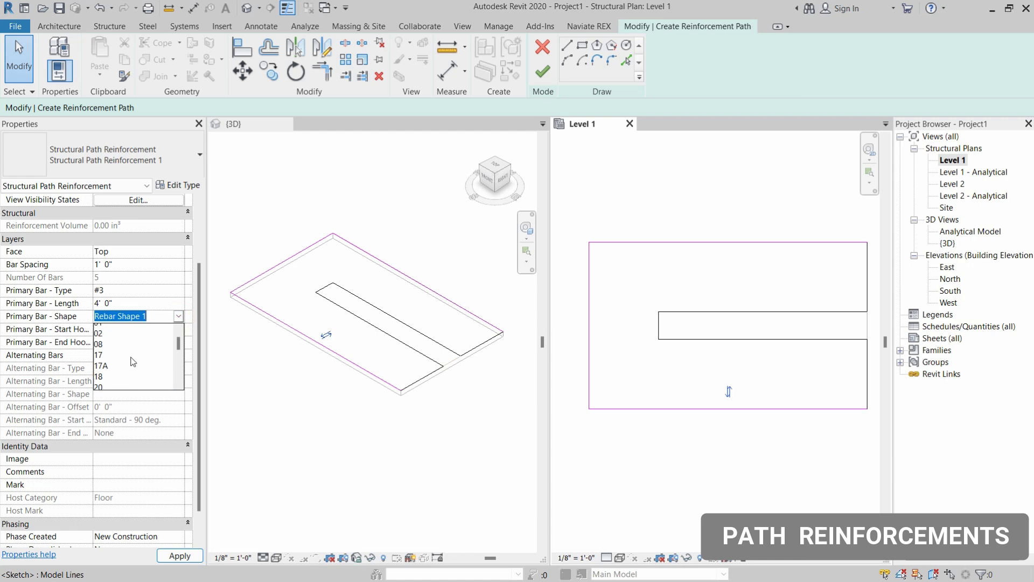
{"action": "scroll", "coordinate": [135, 357], "scroll_direction": "down", "scroll_amount": 10}
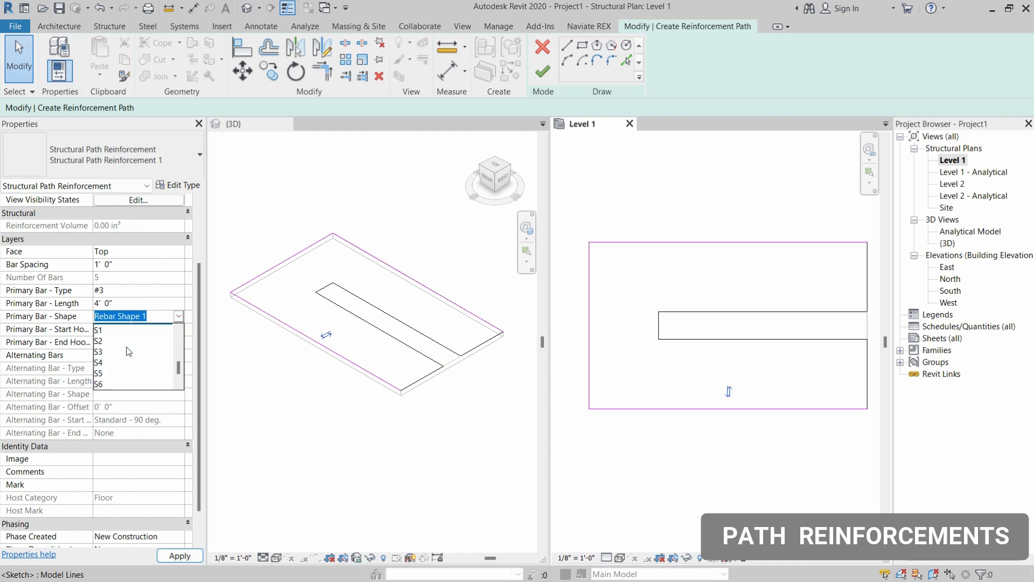
{"action": "left_click", "coordinate": [178, 317]}
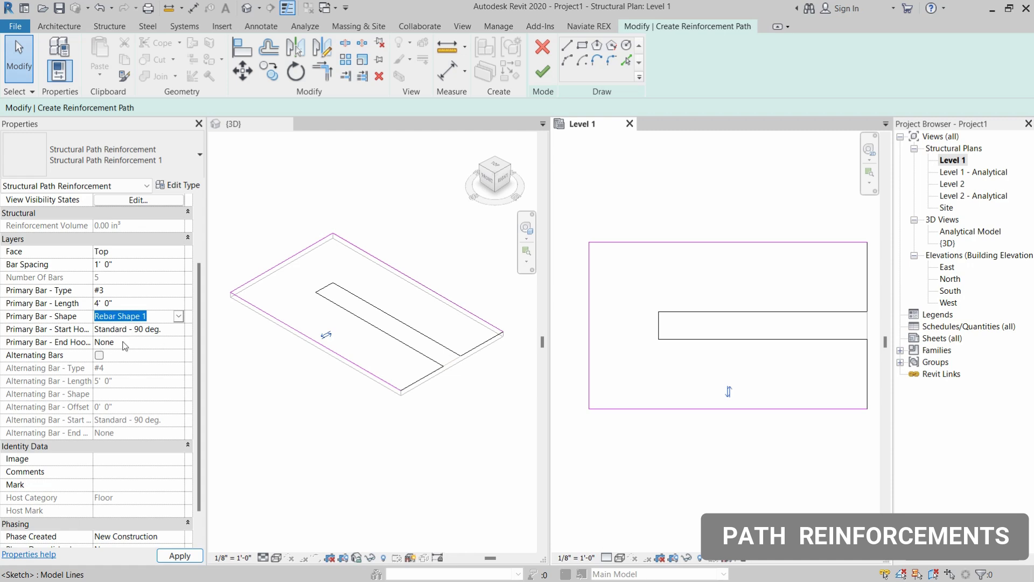
{"action": "left_click", "coordinate": [179, 345]}
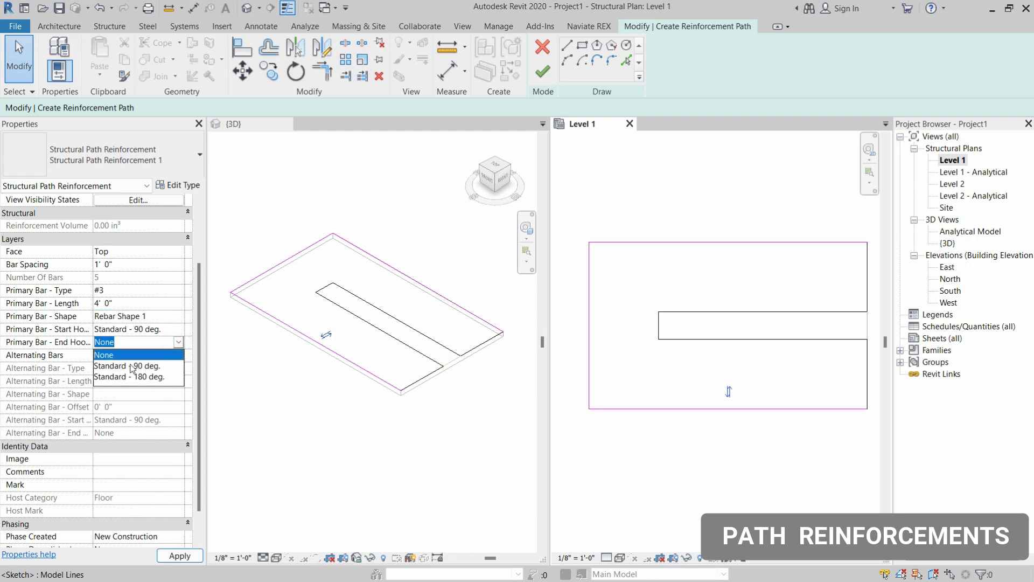
{"action": "left_click", "coordinate": [178, 345]}
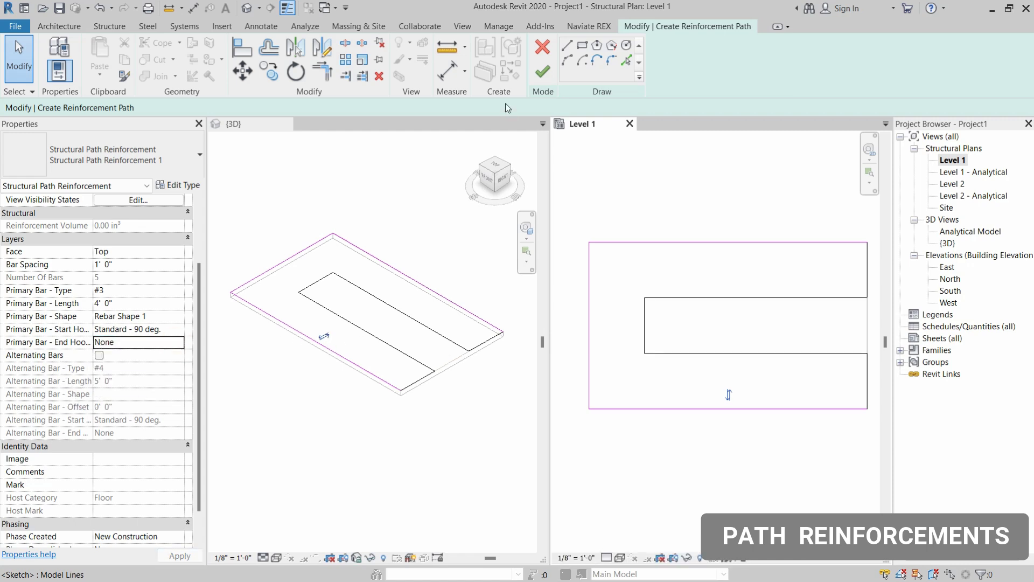
Finish the path sketch and select the new 53-bar path reinforcement in the 3D view.
{"action": "left_click", "coordinate": [543, 74]}
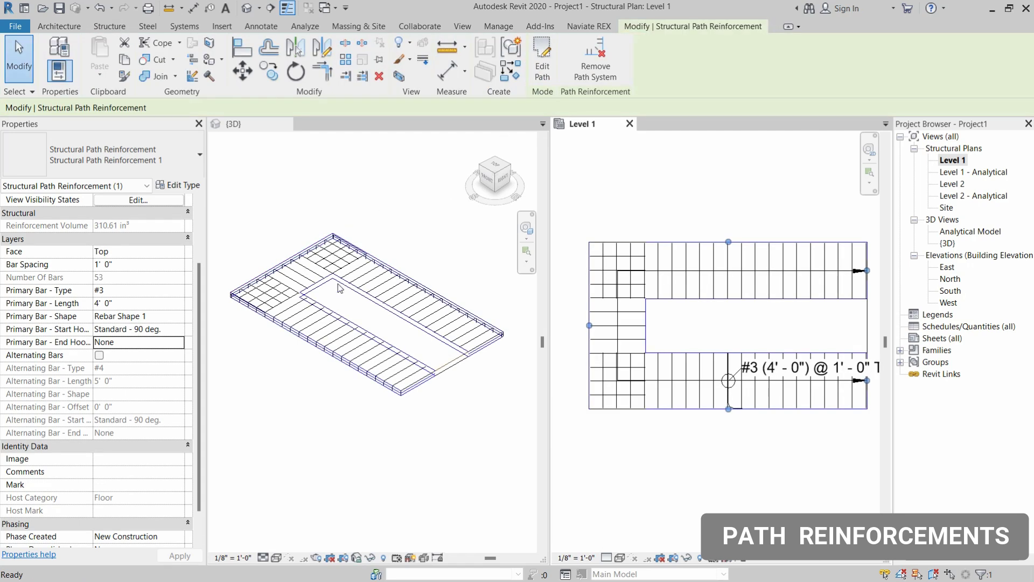
{"action": "scroll", "coordinate": [277, 274], "scroll_direction": "up", "scroll_amount": 3}
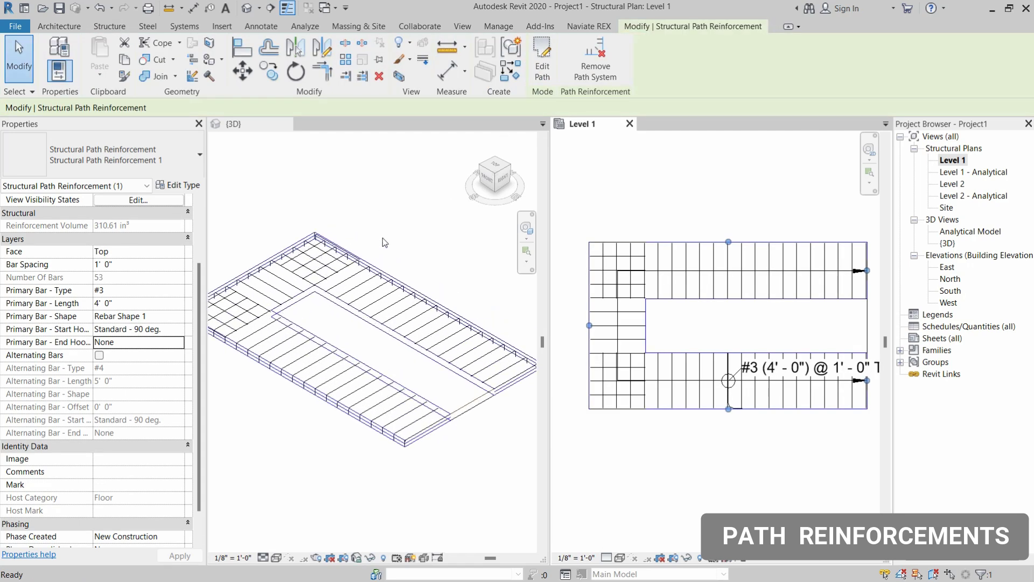
{"action": "scroll", "coordinate": [380, 242], "scroll_direction": "down", "scroll_amount": 3}
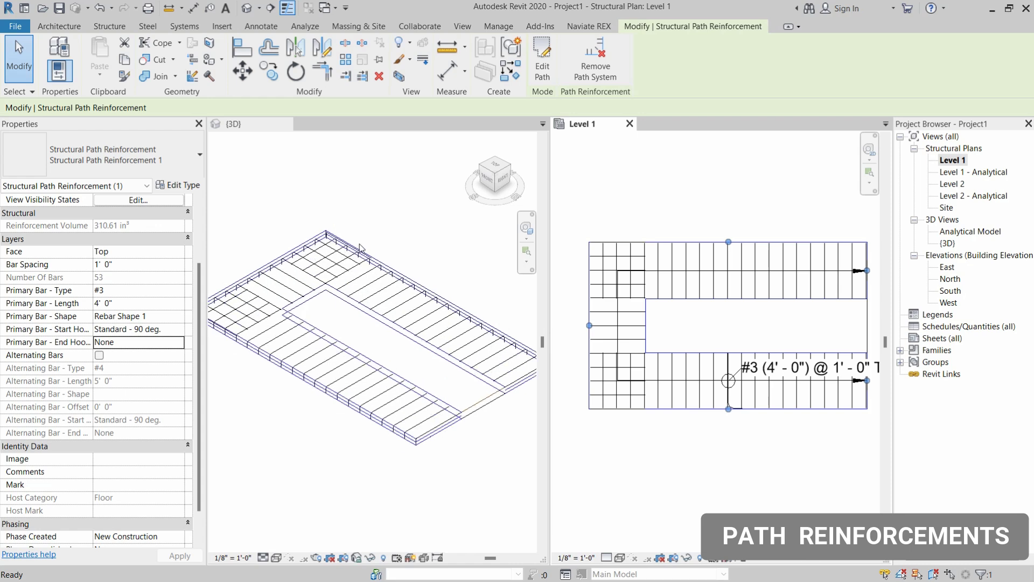
{"action": "left_click", "coordinate": [379, 189]}
{"action": "left_click", "coordinate": [279, 228]}
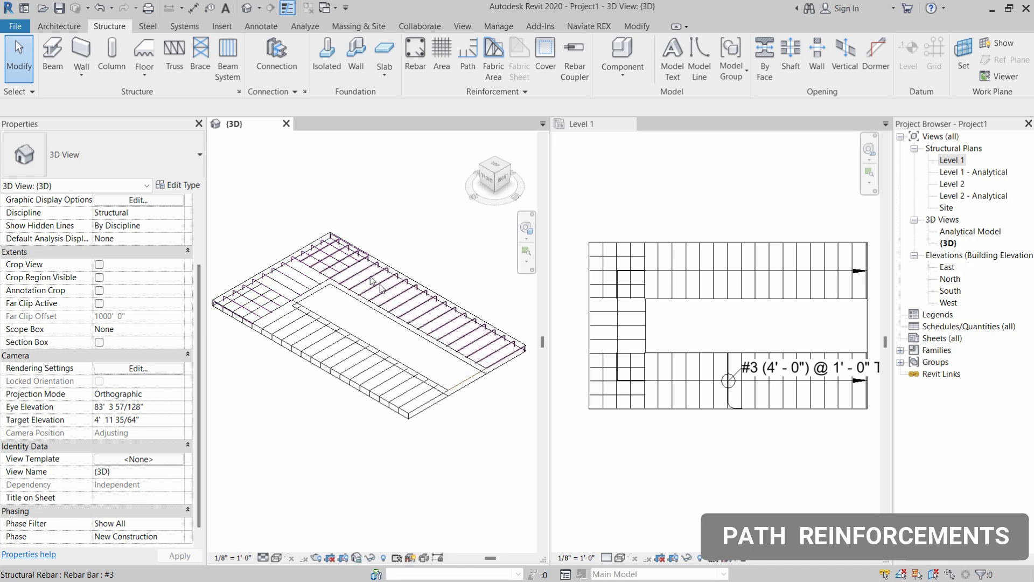
{"action": "left_click", "coordinate": [300, 253]}
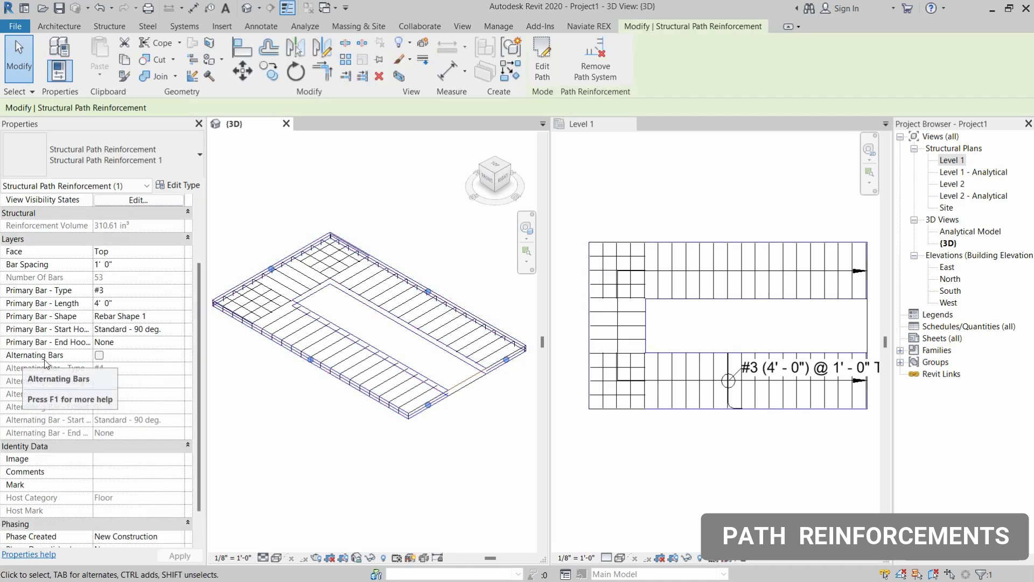
Enable Alternating Bars as #3 bars 3' 0" long, keeping Rebar Shape 1.
{"action": "left_click", "coordinate": [100, 357]}
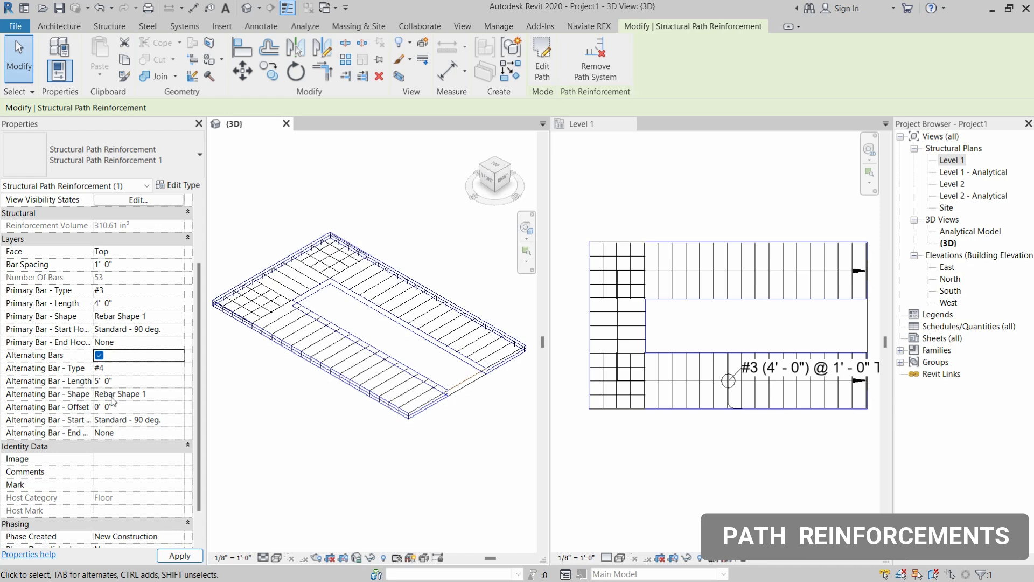
{"action": "left_click", "coordinate": [178, 368]}
{"action": "left_click", "coordinate": [137, 385]}
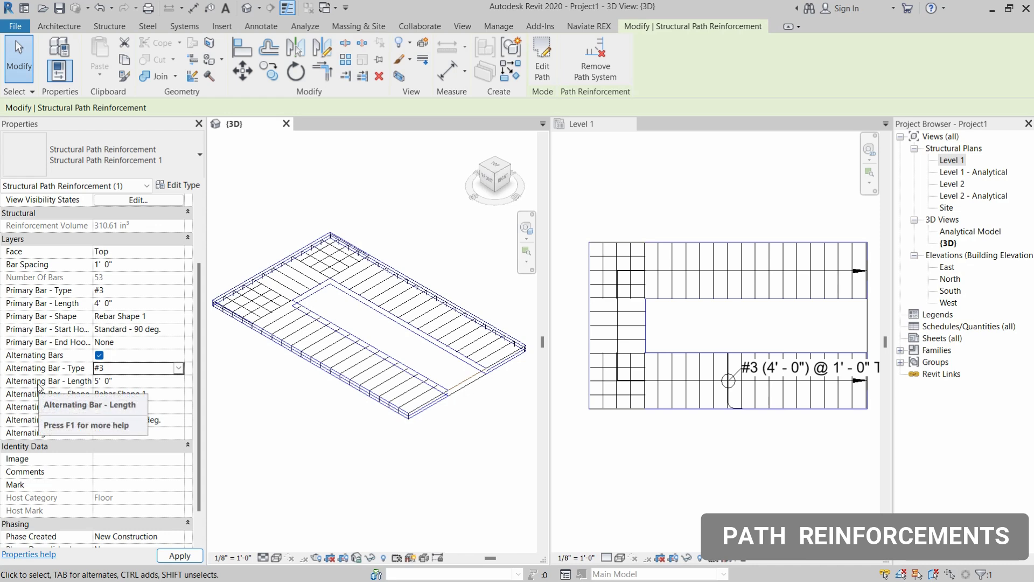
{"action": "left_click", "coordinate": [128, 381]}
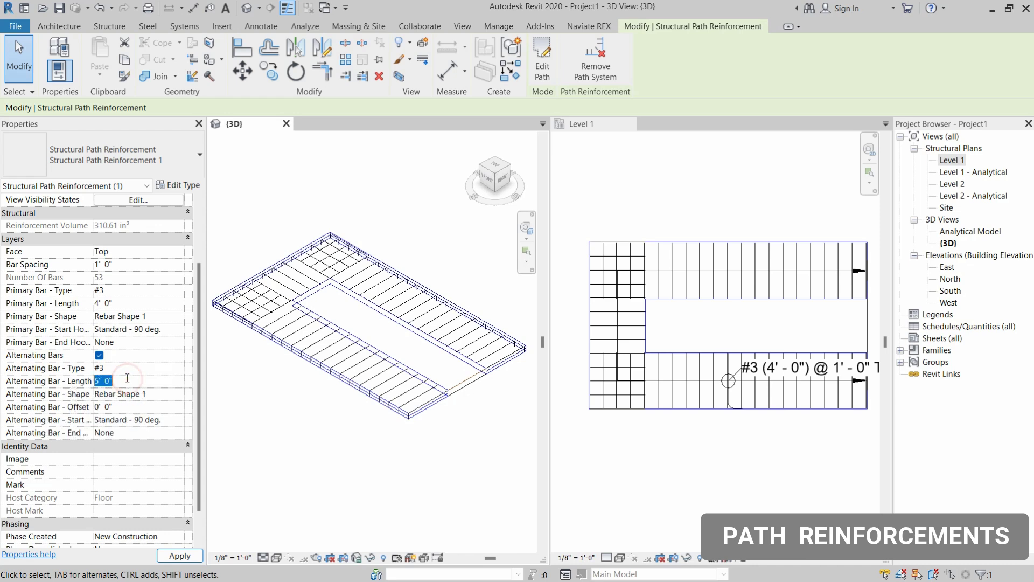
{"action": "type", "text": "3"}
{"action": "key", "text": "Return"}
{"action": "left_click", "coordinate": [182, 397]}
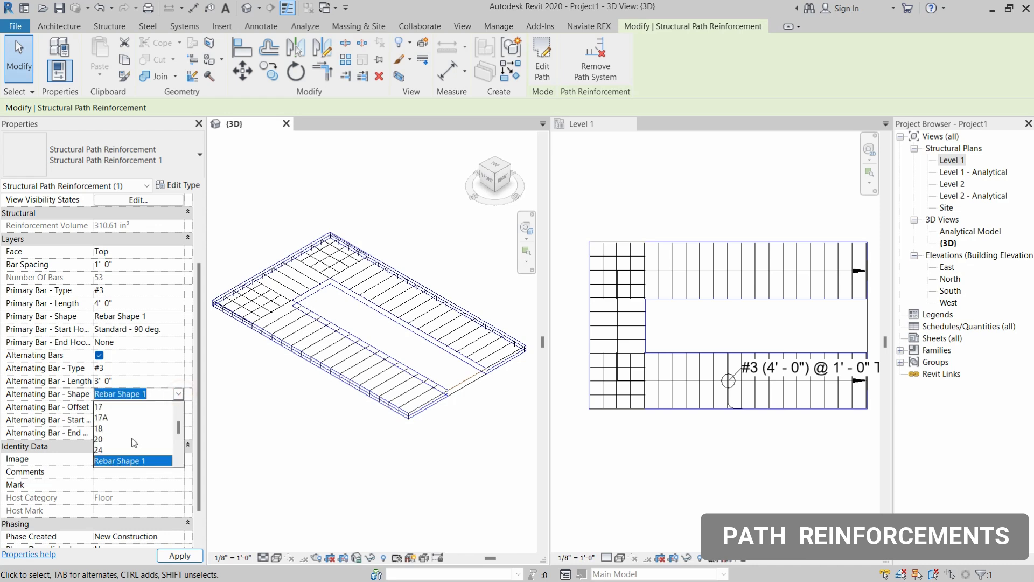
{"action": "scroll", "coordinate": [132, 434], "scroll_direction": "up", "scroll_amount": 5}
{"action": "scroll", "coordinate": [127, 436], "scroll_direction": "down", "scroll_amount": 5}
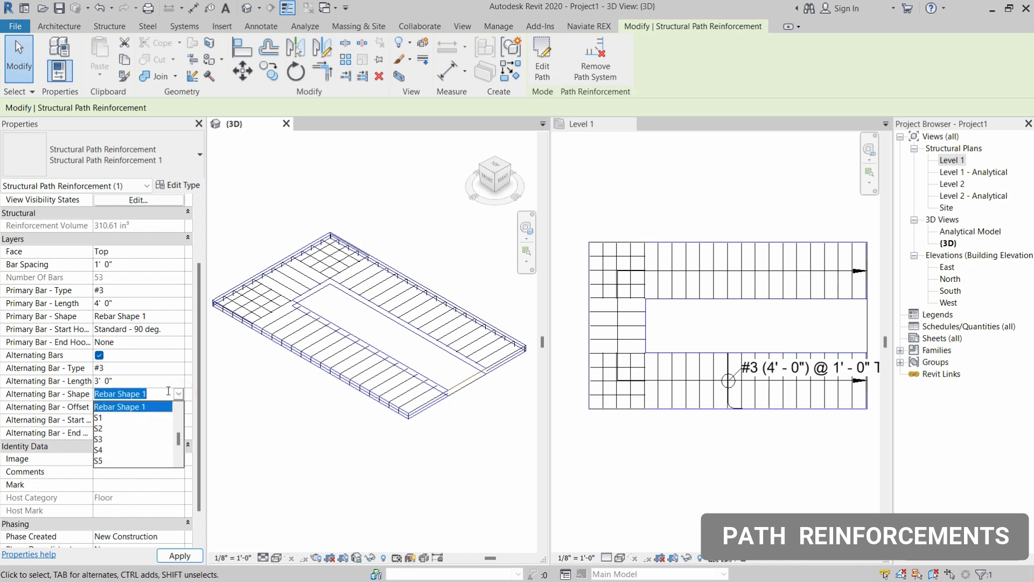
{"action": "left_click", "coordinate": [179, 394]}
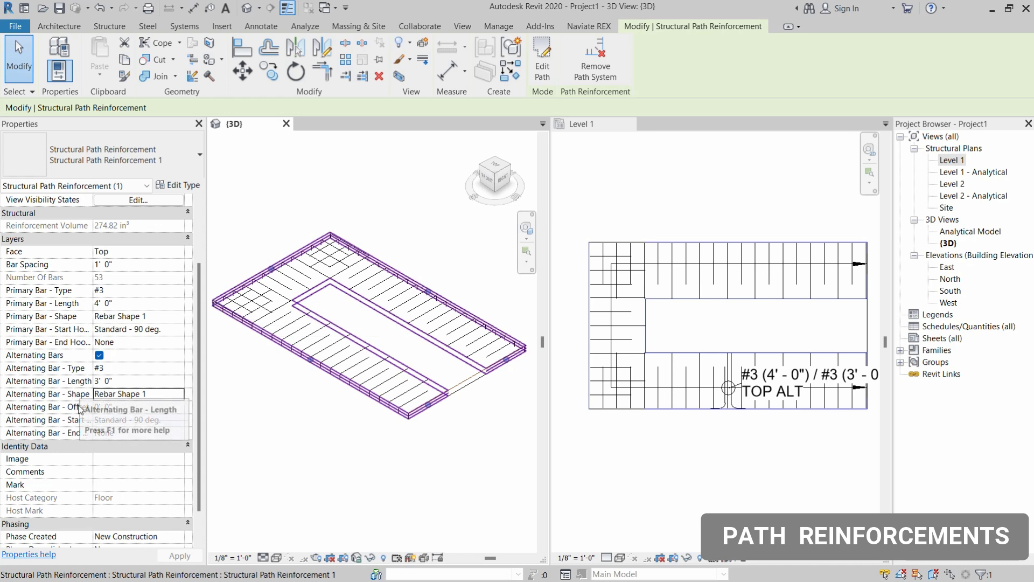
Set the alternating bar offset to 0' 6", inspect the bars, and reselect the reinforcement.
{"action": "left_click", "coordinate": [118, 408]}
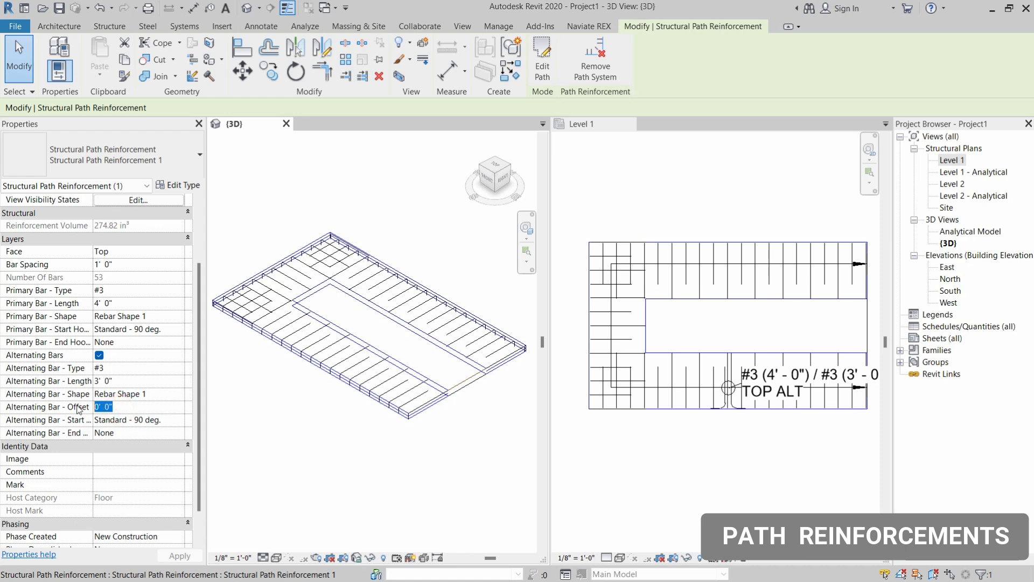
{"action": "type", "text": "6"}
{"action": "key", "text": "Return"}
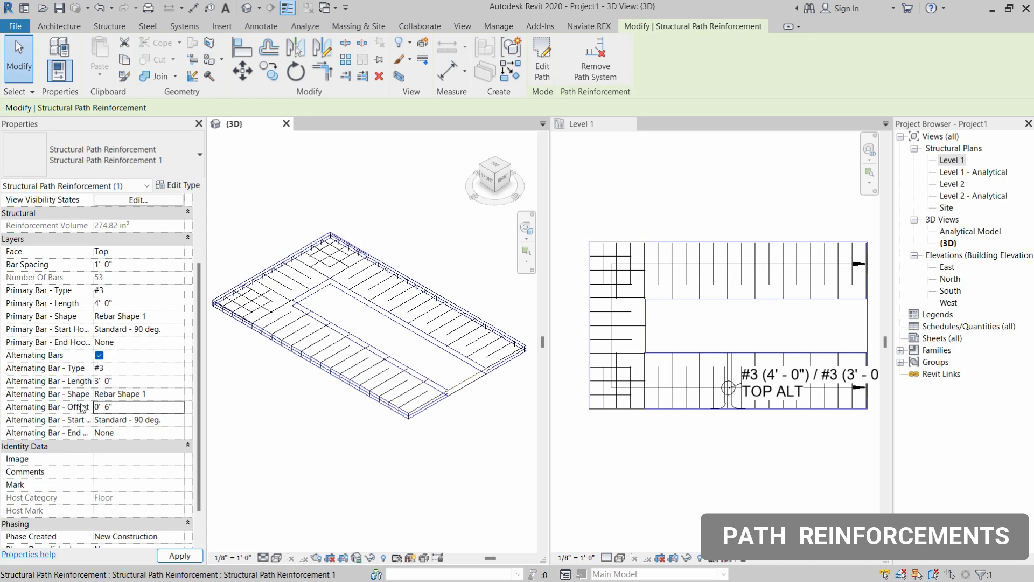
{"action": "scroll", "coordinate": [377, 249], "scroll_direction": "up", "scroll_amount": 5}
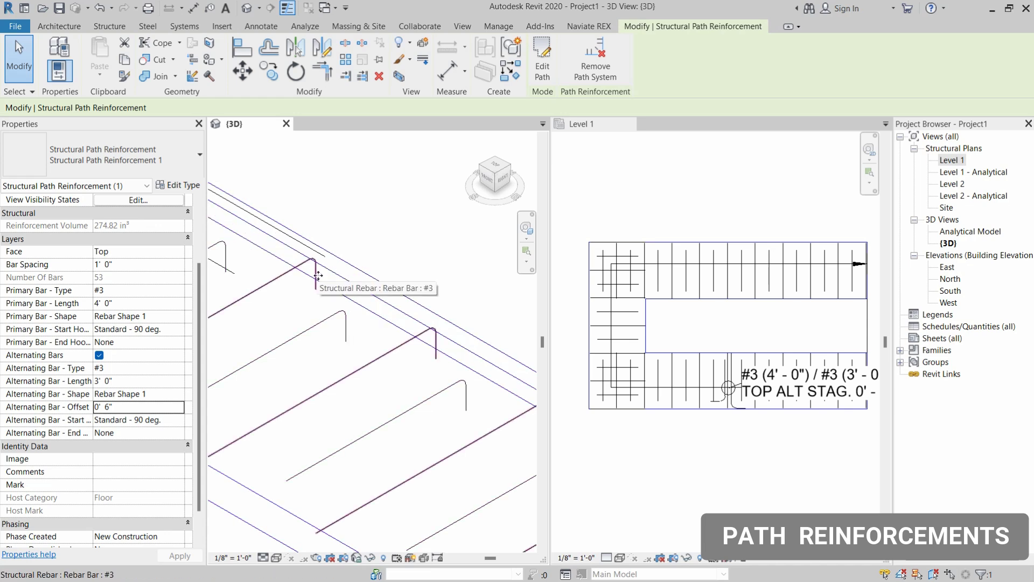
{"action": "scroll", "coordinate": [418, 325], "scroll_direction": "down", "scroll_amount": 5}
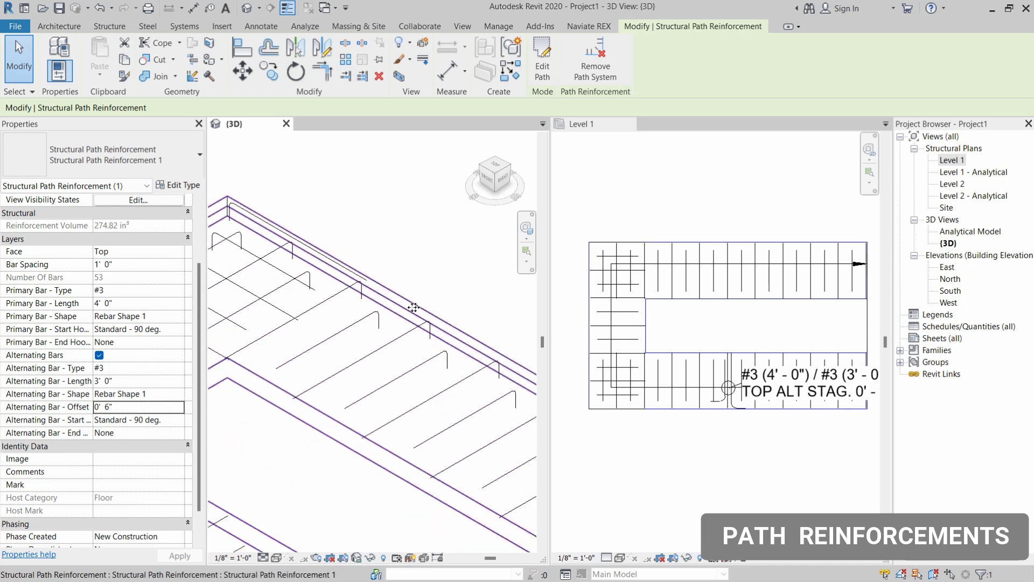
{"action": "scroll", "coordinate": [412, 304], "scroll_direction": "down", "scroll_amount": 3}
{"action": "scroll", "coordinate": [258, 326], "scroll_direction": "up", "scroll_amount": 2}
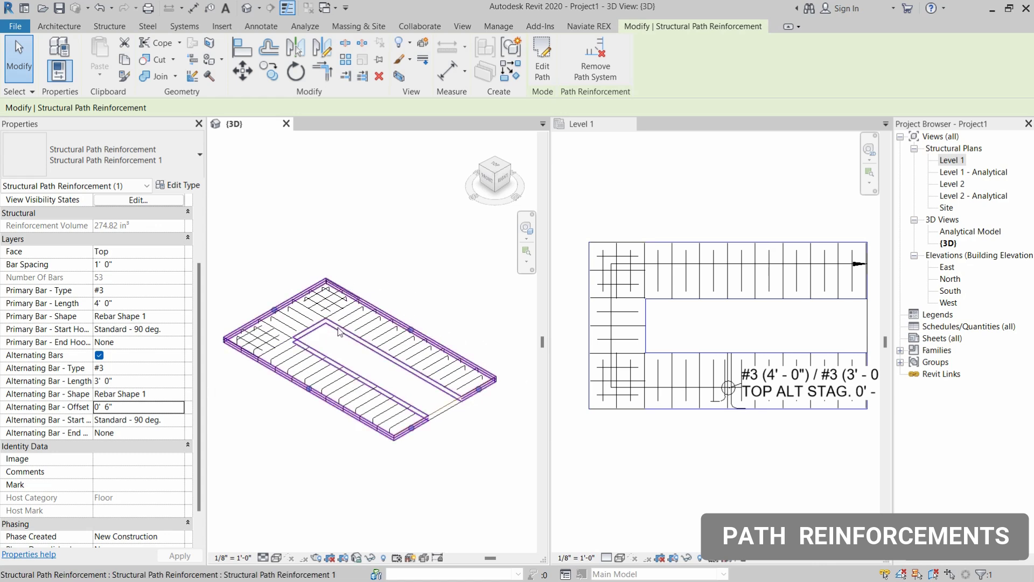
{"action": "left_click", "coordinate": [399, 260]}
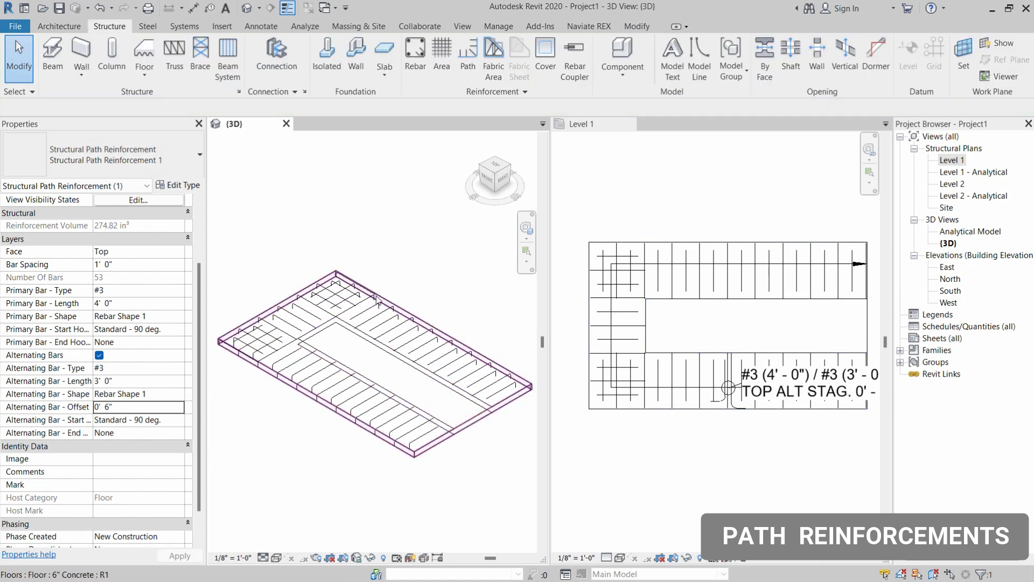
{"action": "left_click", "coordinate": [385, 298]}
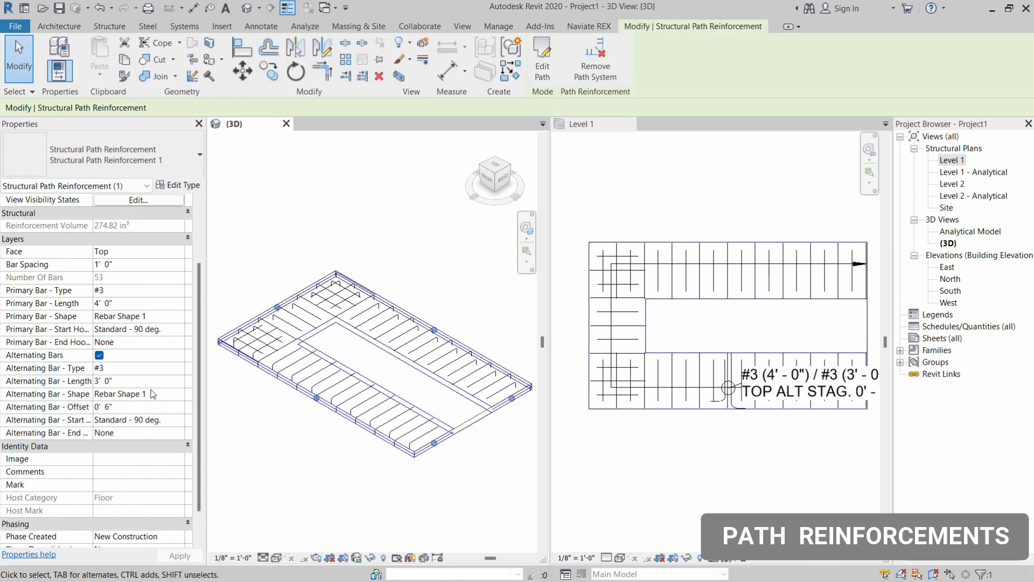
Reset the alternating bar offset to 0' 0".
{"action": "left_click", "coordinate": [112, 408]}
{"action": "type", "text": "0"}
{"action": "key", "text": "Return"}
{"action": "scroll", "coordinate": [133, 408], "scroll_direction": "down", "scroll_amount": 1}
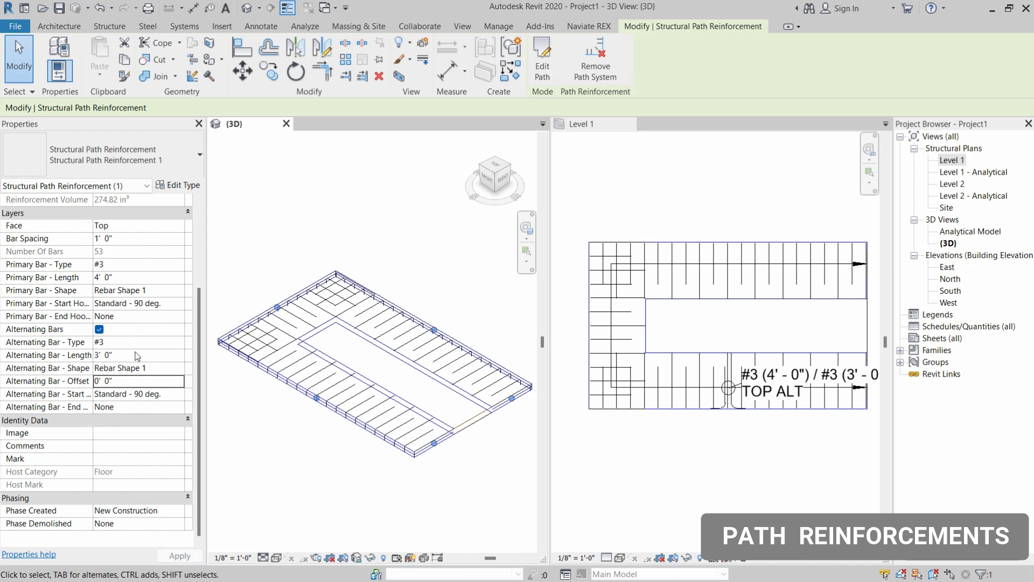
{"action": "scroll", "coordinate": [133, 289], "scroll_direction": "up", "scroll_amount": 1}
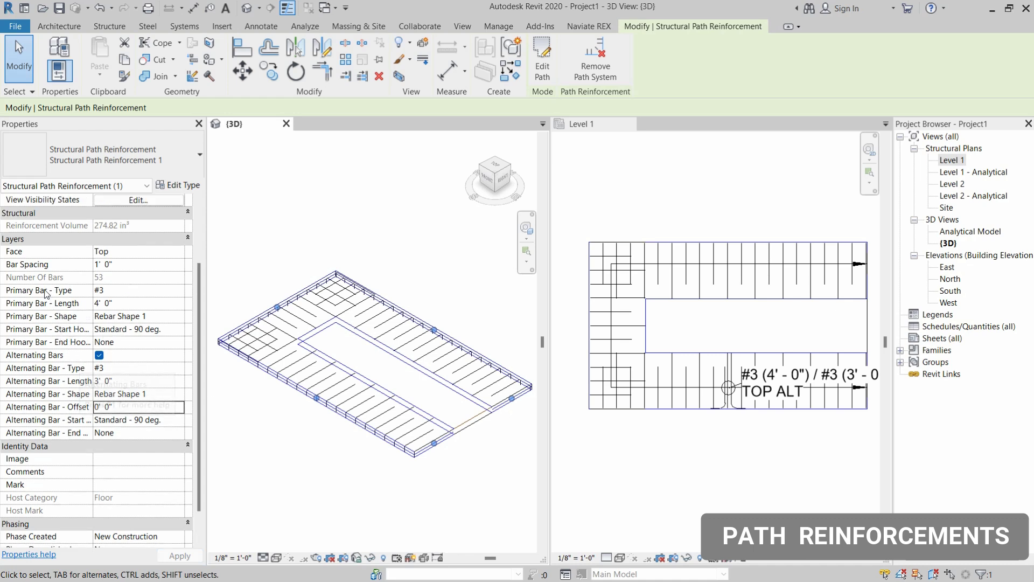
Change the bar spacing to 0' 6", giving 105 bars, then deselect.
{"action": "left_click", "coordinate": [127, 264]}
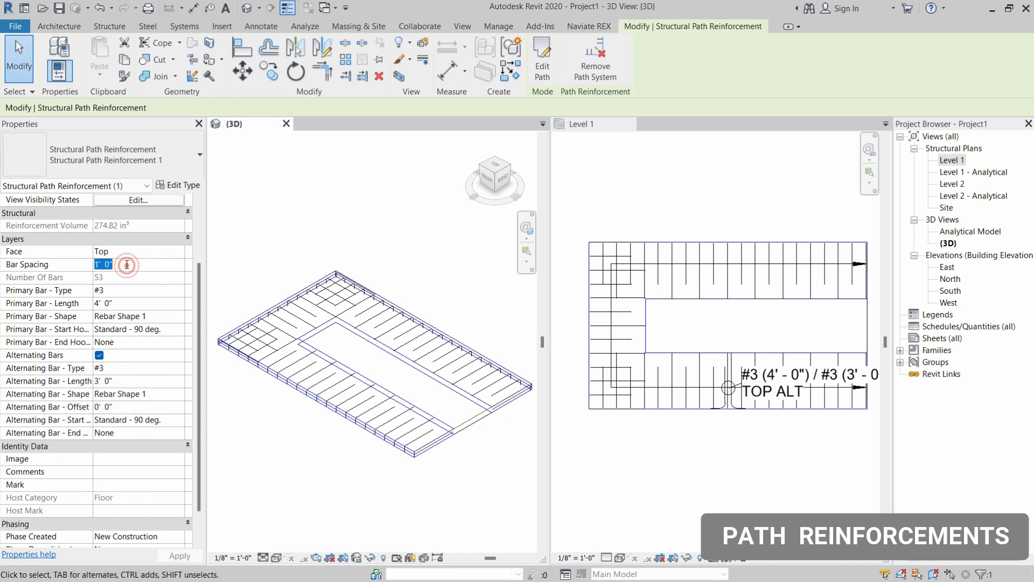
{"action": "type", "text": "6"}
{"action": "key", "text": "Return"}
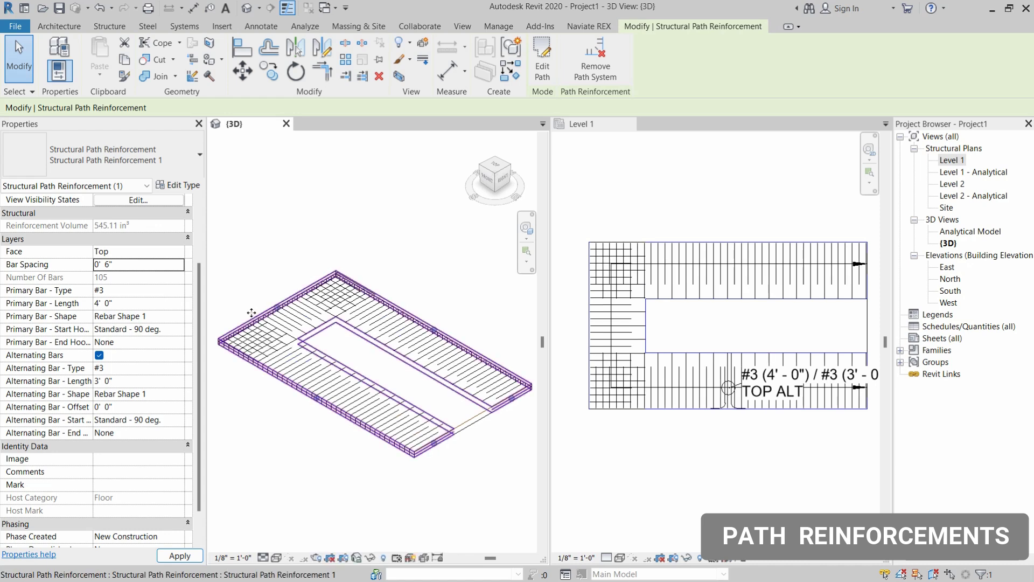
{"action": "left_click", "coordinate": [242, 293]}
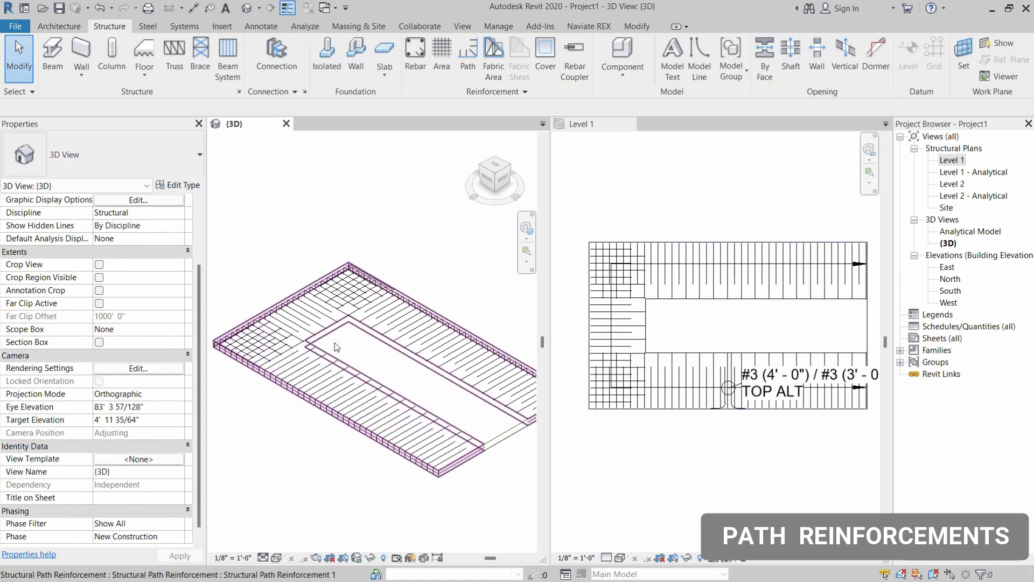
Activate the Level 1 plan and zoom to the tag reading #3 (4' - 0") / #3 (3' - 0") @ 0' - 6" TOP ALT.
{"action": "scroll", "coordinate": [297, 330], "scroll_direction": "up", "scroll_amount": 2}
{"action": "scroll", "coordinate": [267, 327], "scroll_direction": "up", "scroll_amount": 1}
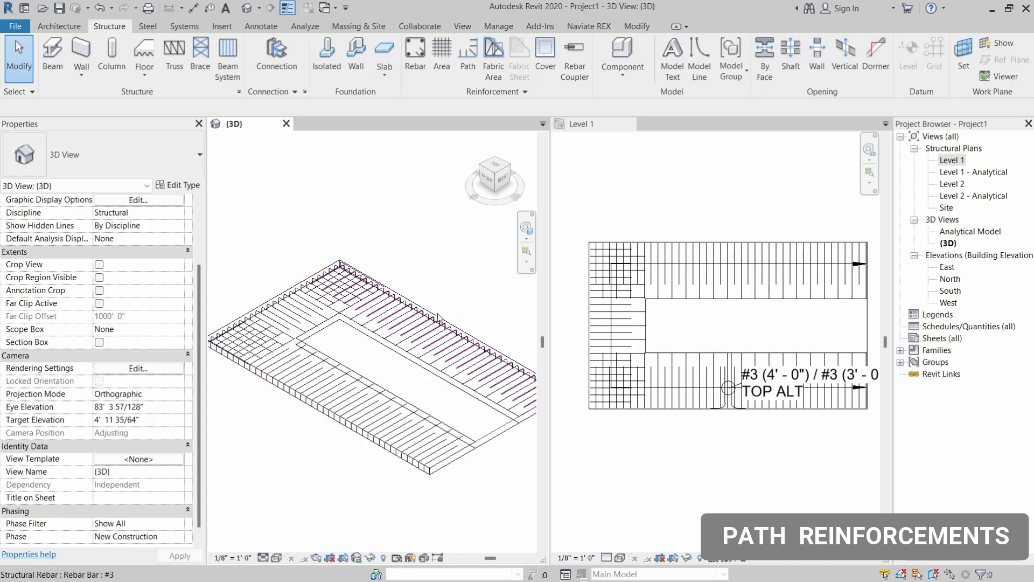
{"action": "scroll", "coordinate": [323, 288], "scroll_direction": "up", "scroll_amount": 1}
{"action": "scroll", "coordinate": [322, 288], "scroll_direction": "down", "scroll_amount": 5}
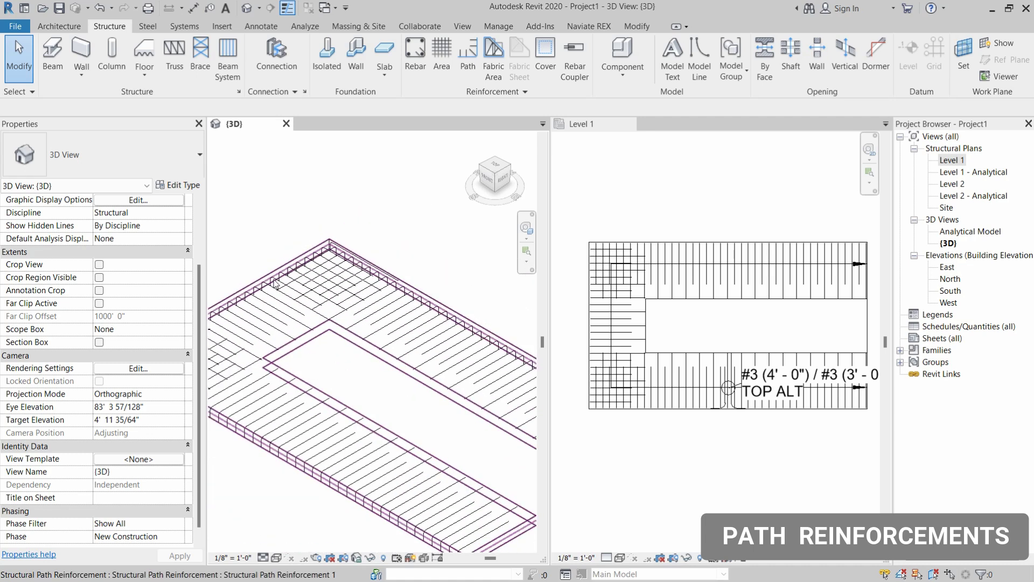
{"action": "left_click", "coordinate": [683, 321]}
{"action": "scroll", "coordinate": [586, 234], "scroll_direction": "up", "scroll_amount": 4}
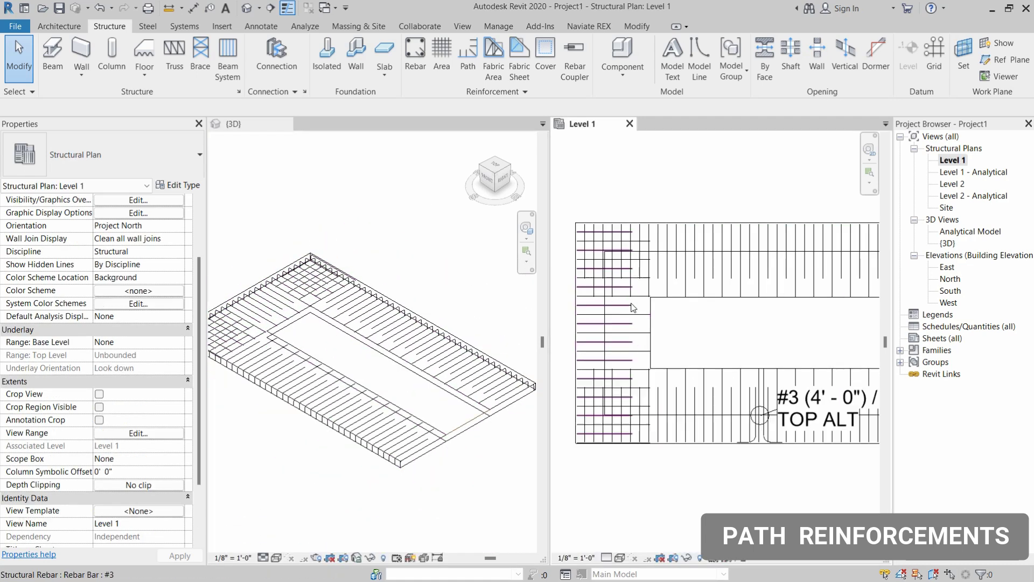
{"action": "scroll", "coordinate": [585, 232], "scroll_direction": "down", "scroll_amount": 4}
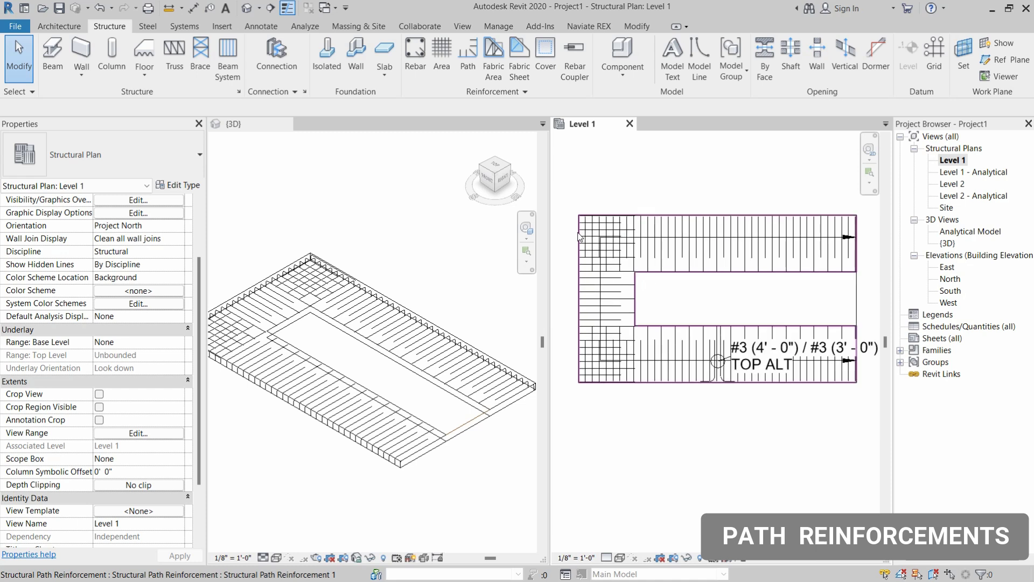
{"action": "scroll", "coordinate": [568, 368], "scroll_direction": "up", "scroll_amount": 3}
{"action": "scroll", "coordinate": [571, 366], "scroll_direction": "down", "scroll_amount": 1}
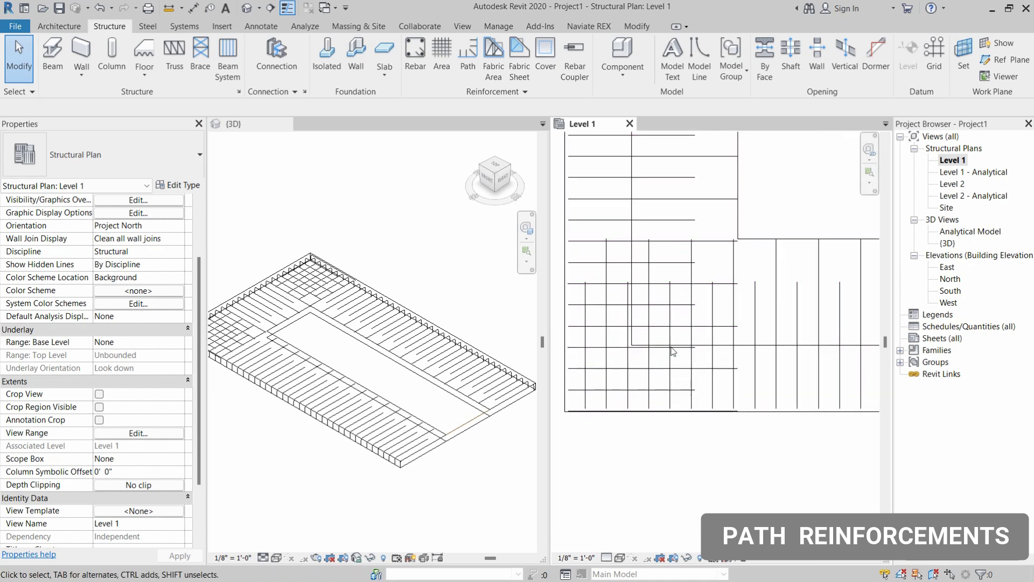
{"action": "scroll", "coordinate": [581, 365], "scroll_direction": "down", "scroll_amount": 2}
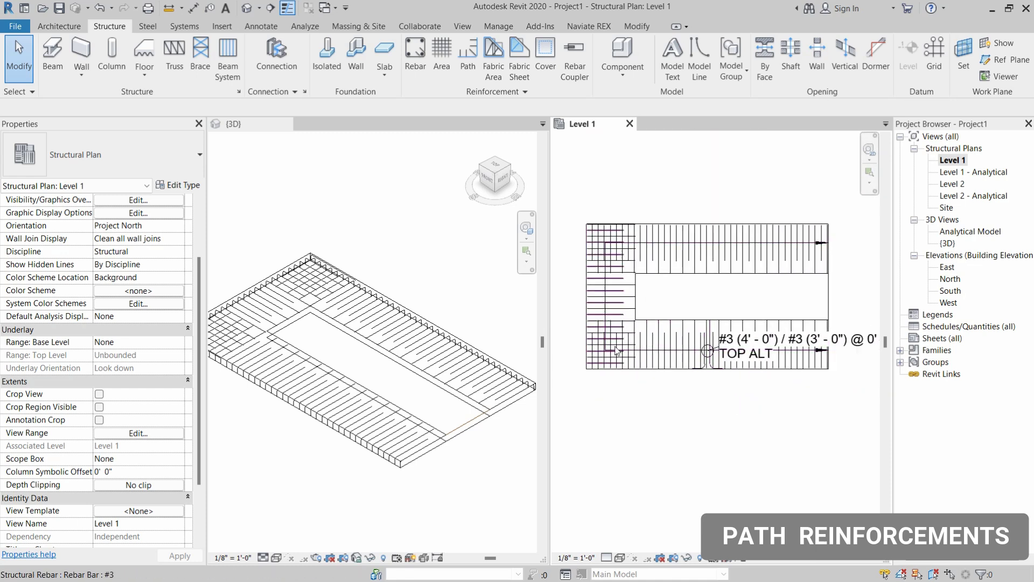
{"action": "scroll", "coordinate": [820, 359], "scroll_direction": "down", "scroll_amount": 1}
{"action": "scroll", "coordinate": [820, 359], "scroll_direction": "up", "scroll_amount": 3}
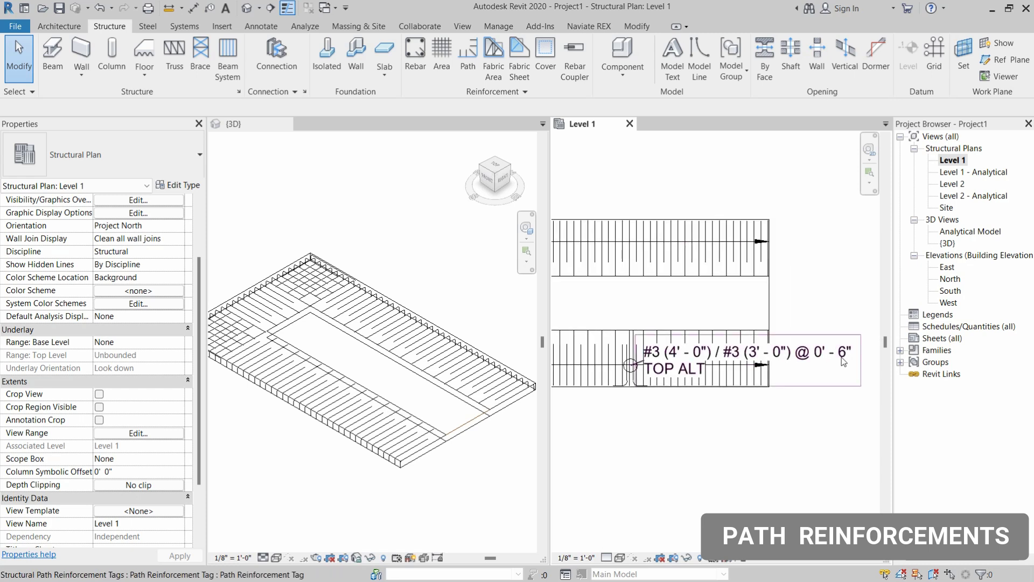